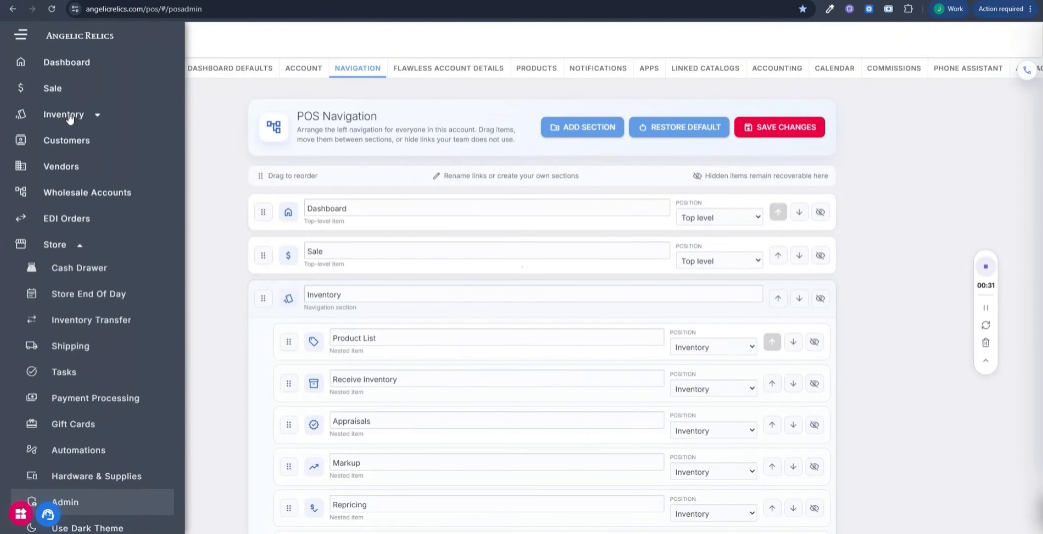
- Look through the links of the sidebar navigation, including those nested under Store
scroll(126, 231, "down", 3)
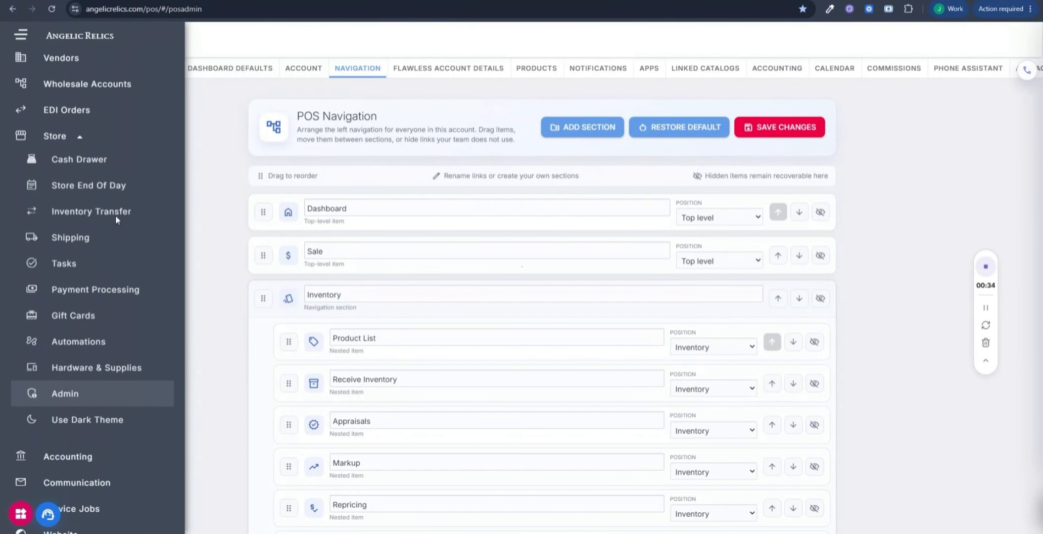
scroll(115, 218, "up", 3)
scroll(118, 225, "down", 3)
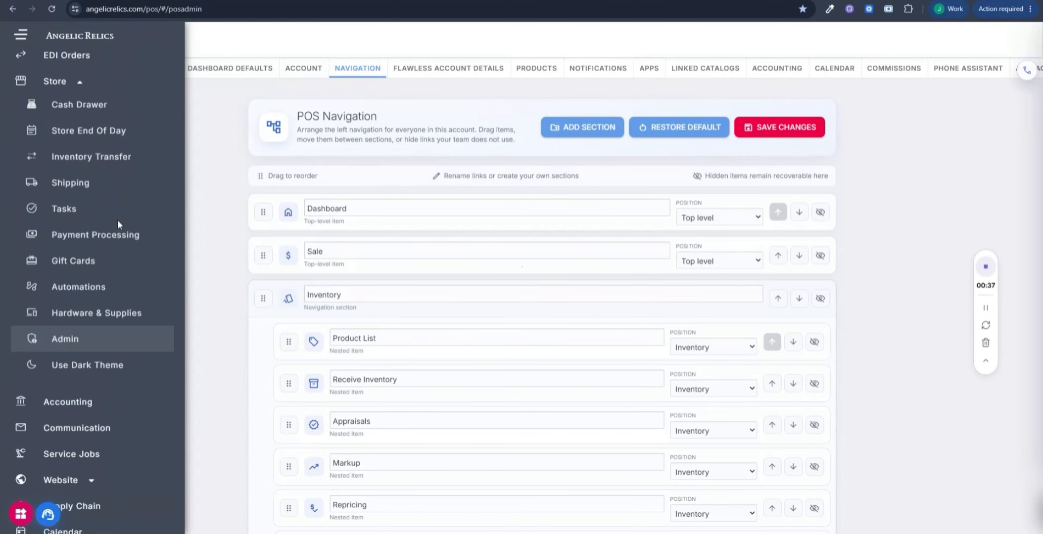
scroll(123, 228, "down", 3)
scroll(88, 322, "up", 3)
scroll(88, 321, "up", 2)
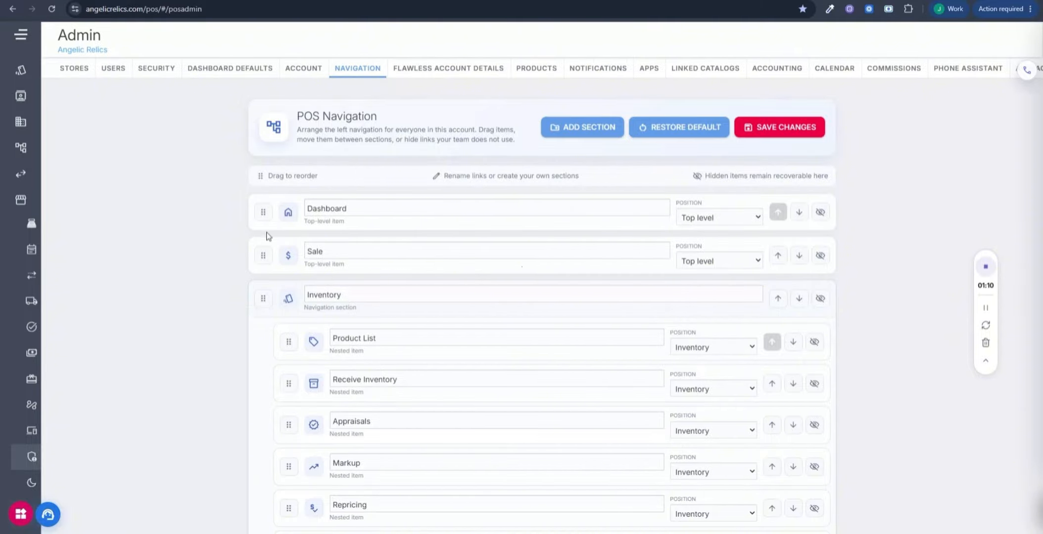
- Move the Sale item below the Inventory section in the POS navigation order and back above it
left_click_drag(256, 211, 263, 218)
left_click(778, 256)
left_click(798, 213)
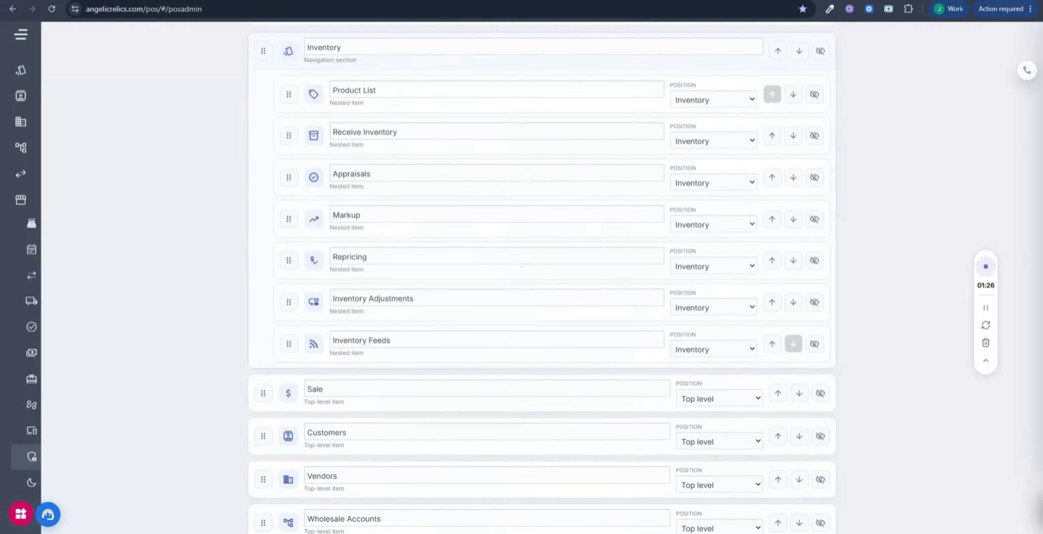
scroll(591, 365, "down", 5)
left_click(778, 121)
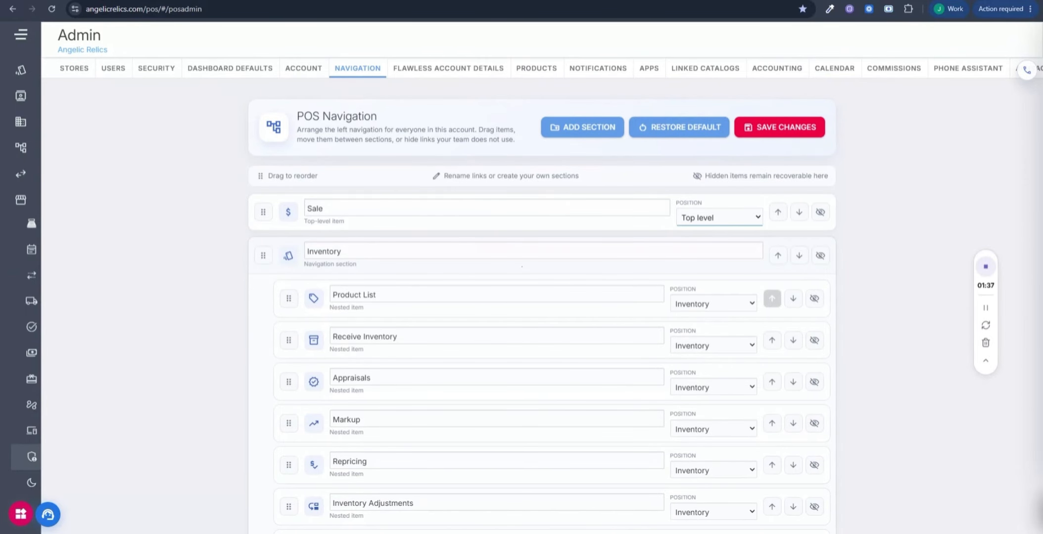
- Expand the sidebar's Inventory section to view its nested links, and collapse it again
left_click(22, 37)
scroll(77, 106, "up", 1)
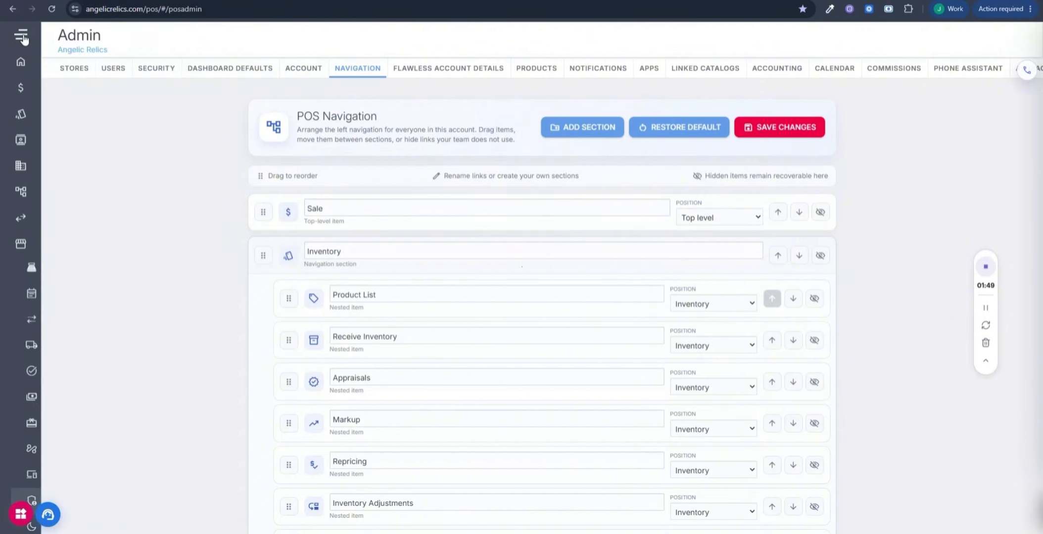
left_click(22, 37)
left_click(78, 117)
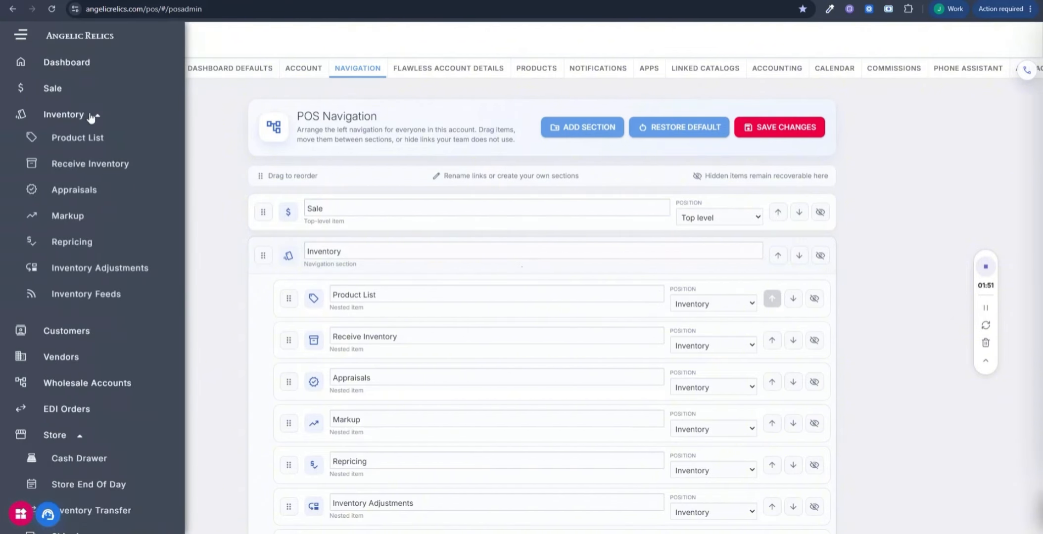
left_click(75, 120)
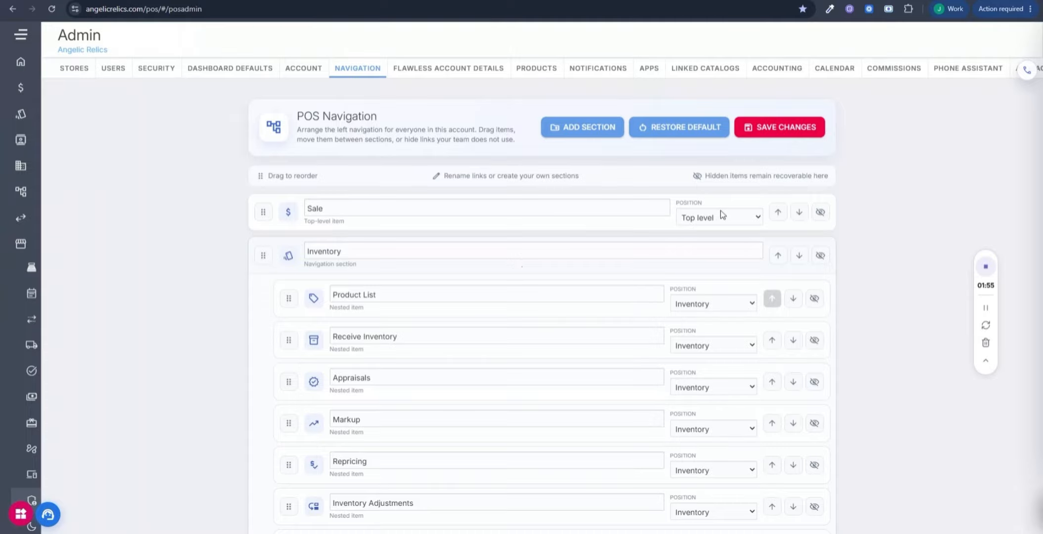
- Check the links nested under New Section 2, Reports and Website in the sidebar, and look through the navigation editor down to its custom sections
left_click(720, 217)
mouse_move(48, 51)
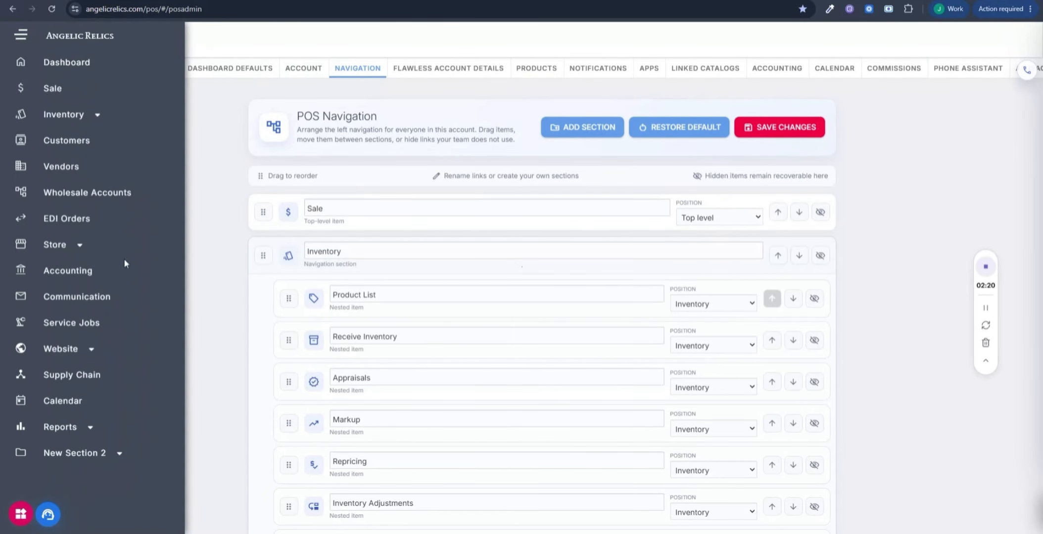
left_click(81, 458)
left_click(65, 427)
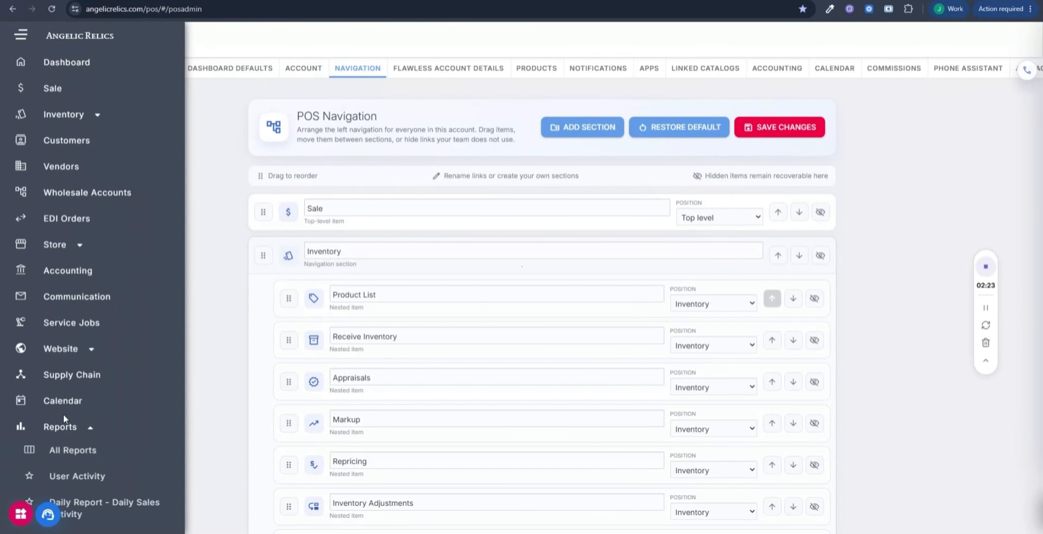
left_click(69, 346)
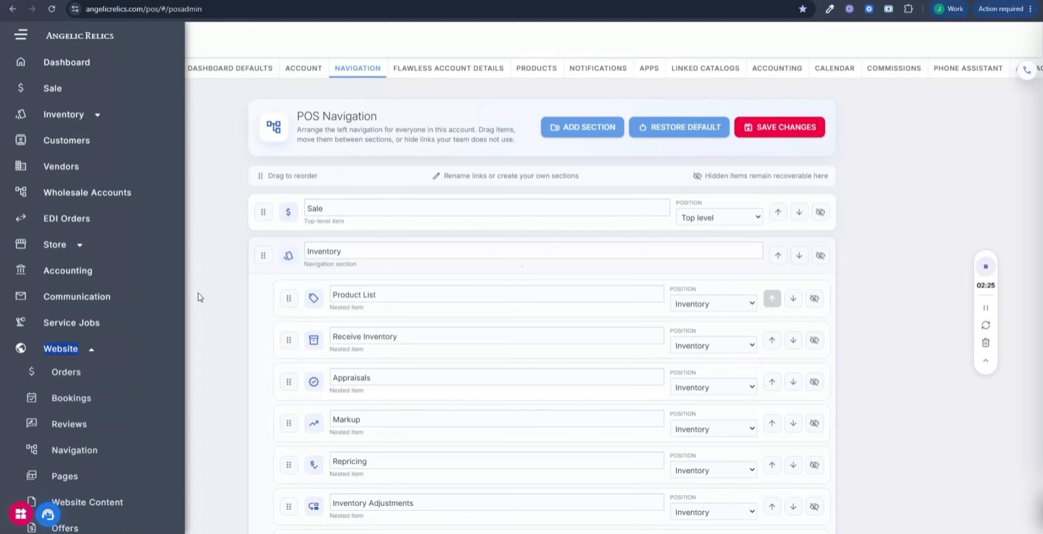
scroll(559, 284, "down", 15)
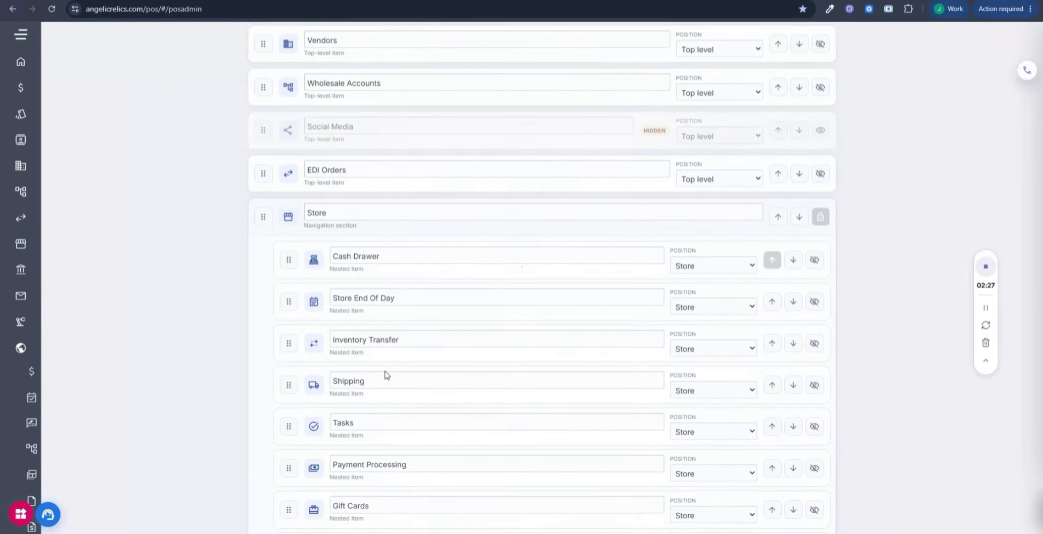
scroll(522, 268, "down", 10)
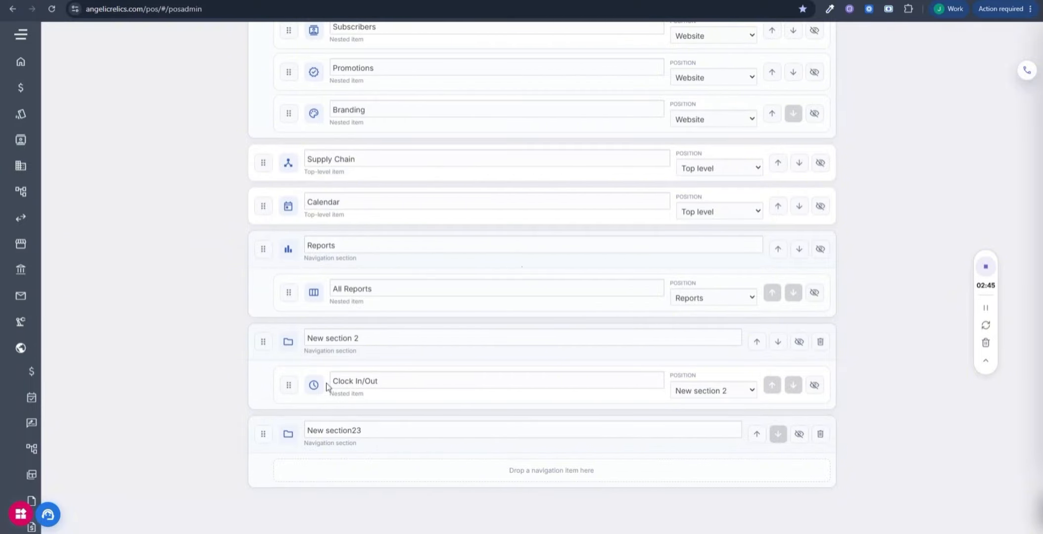
- Save the POS navigation changes and open the Sale page with the sidebar expanded
scroll(332, 384, "up", 20)
left_click(755, 141)
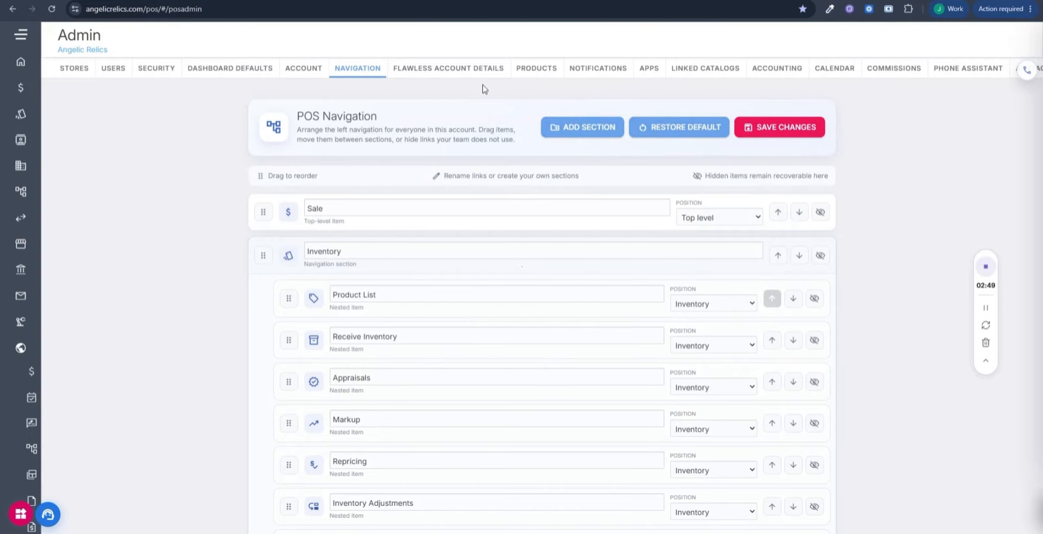
left_click(21, 88)
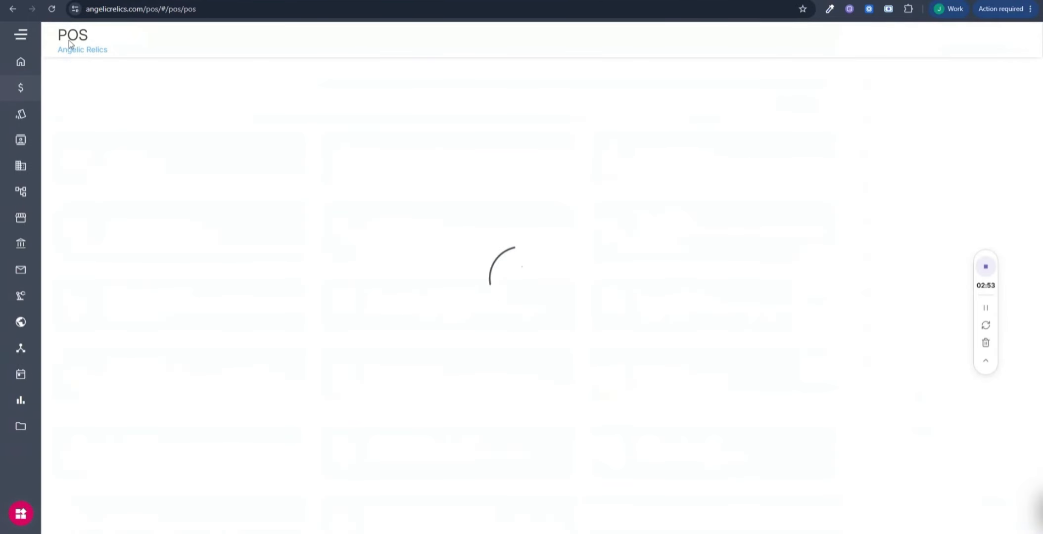
left_click(20, 35)
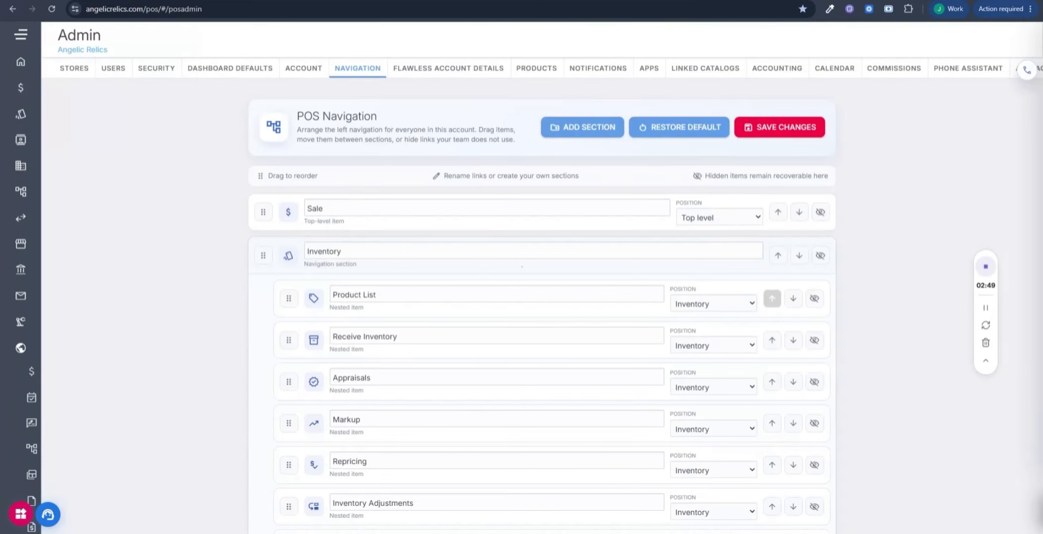
- Set the position of the Clock In/Out link to New section23 and save the navigation changes
scroll(379, 312, "down", 1)
scroll(378, 312, "down", 15)
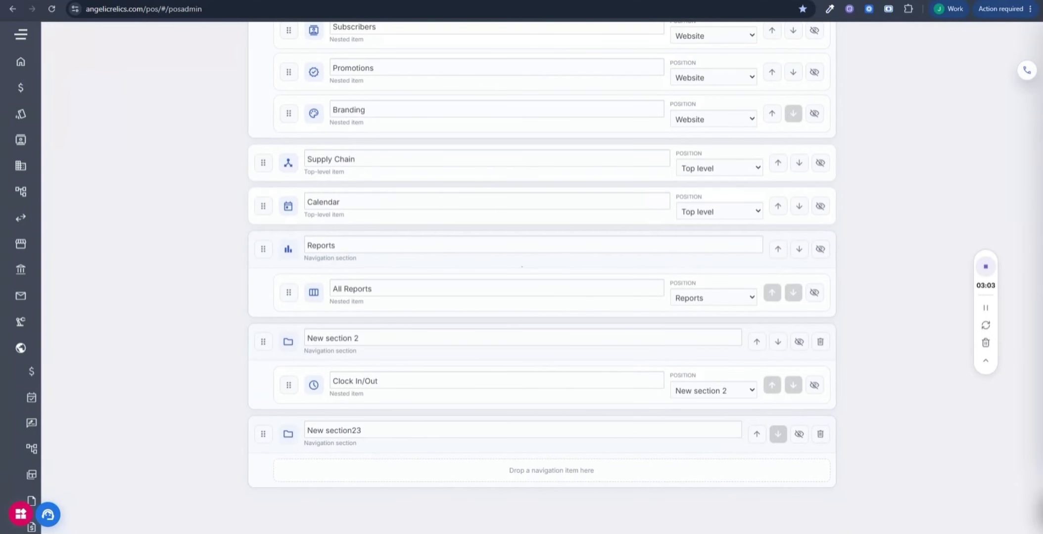
left_click(699, 391)
left_click(677, 479)
scroll(848, 305, "up", 20)
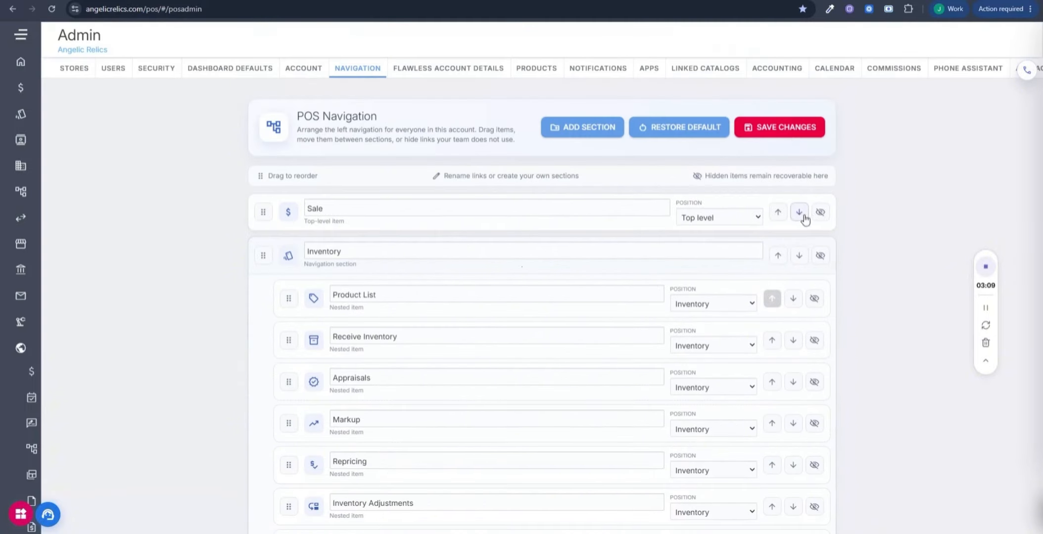
left_click(780, 126)
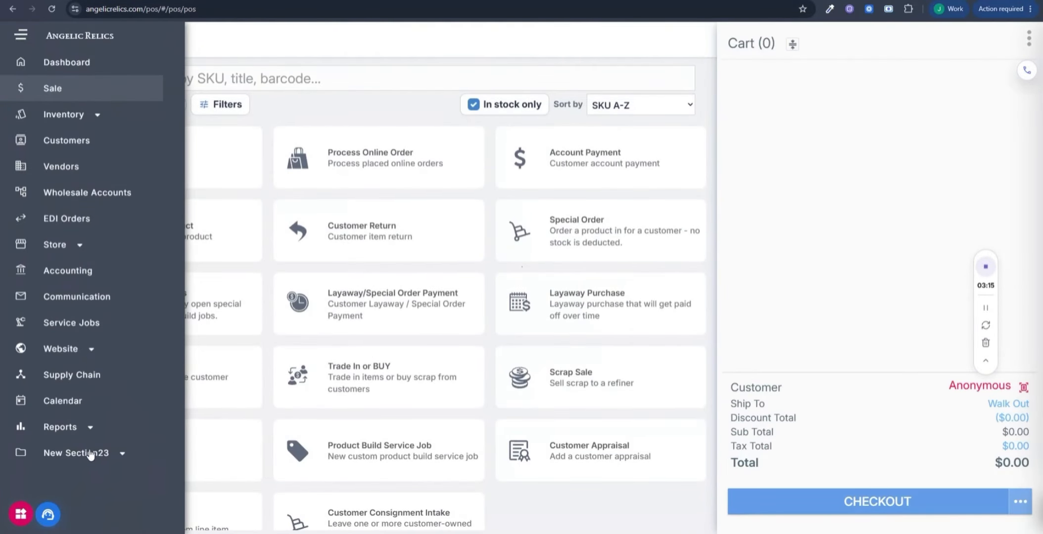
- Expand New Section23 in the Sale page's sidebar and compare its nested link with the navigation editor
left_click(89, 454)
scroll(113, 371, "down", 1)
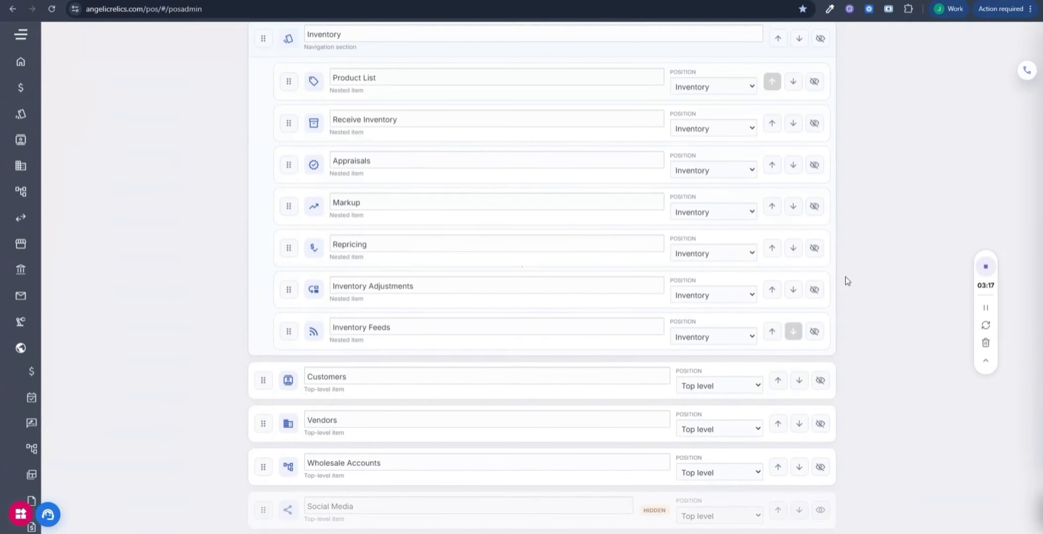
scroll(845, 281, "down", 15)
left_click(232, 1)
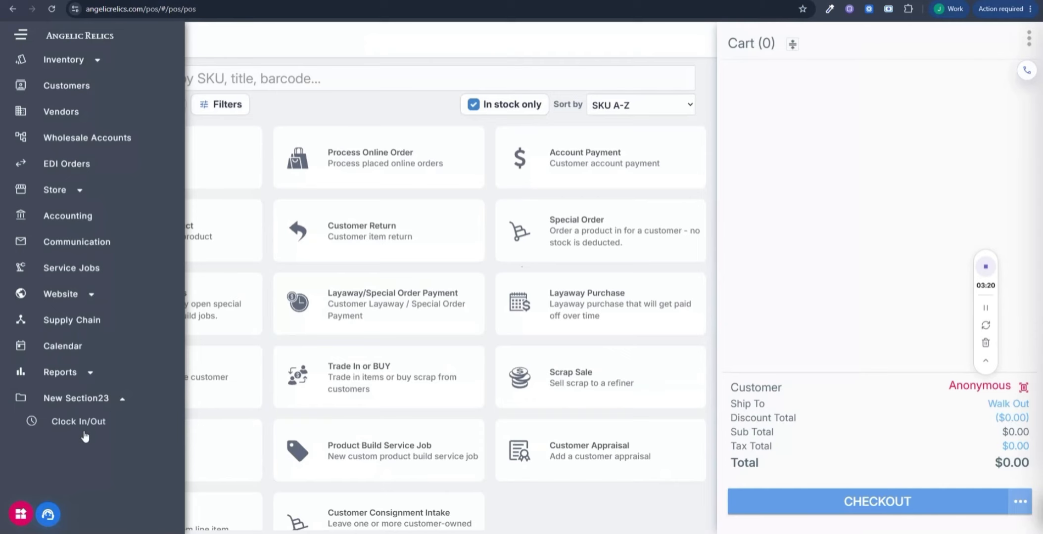
left_click(154, 1)
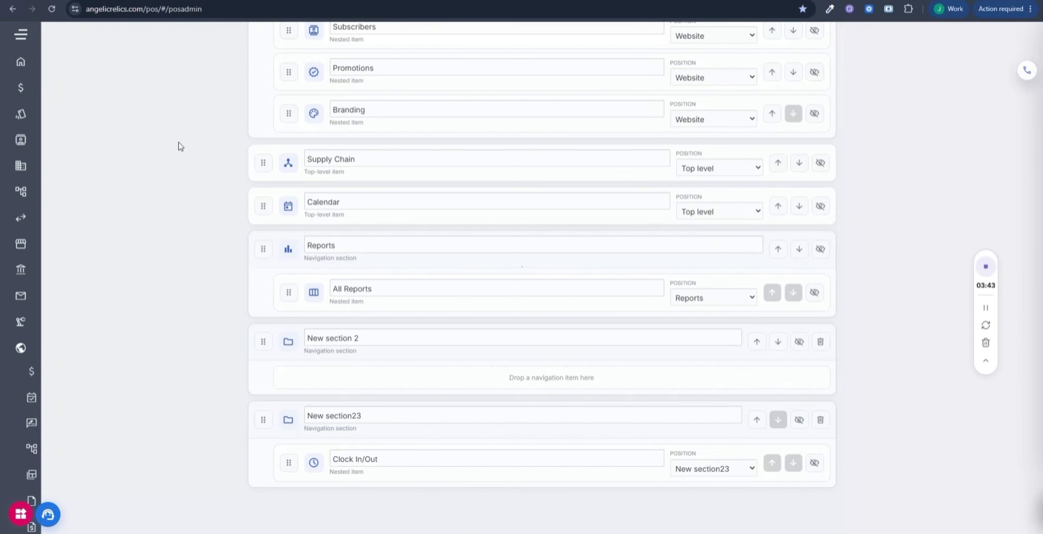
scroll(181, 147, "up", 20)
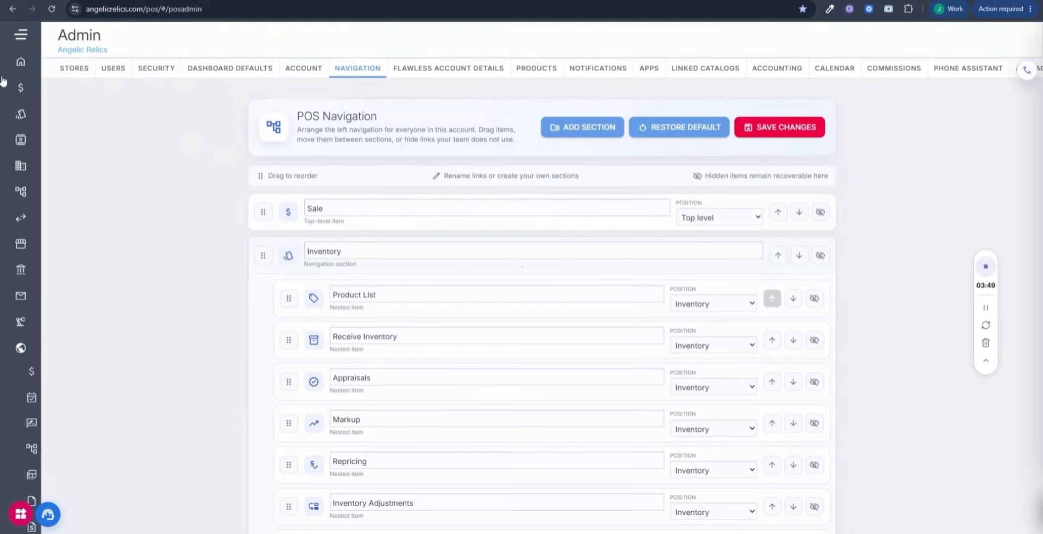
- Open the Sale page and look over its Point of Sale tiles
left_click(23, 44)
left_click(32, 87)
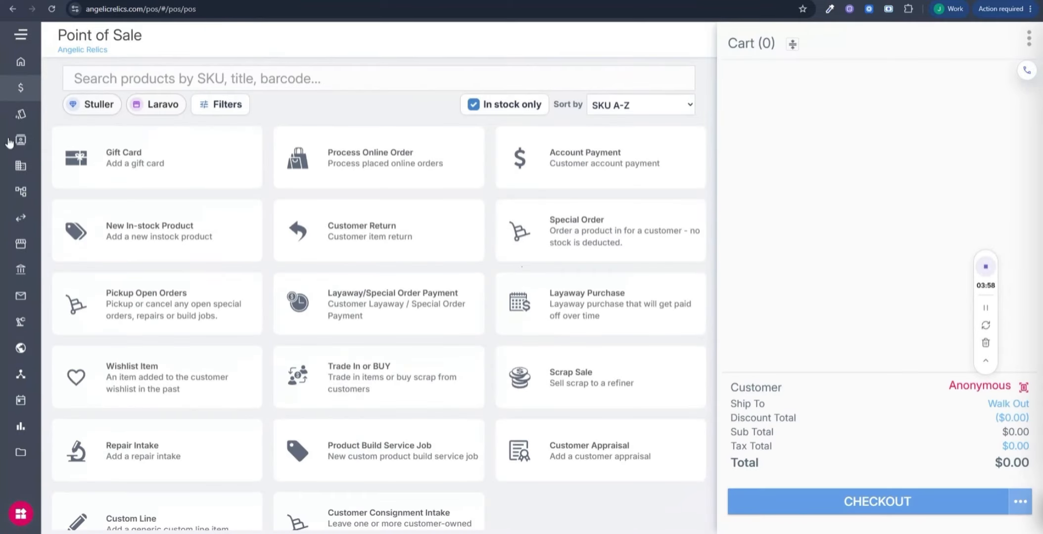
scroll(342, 188, "down", 1)
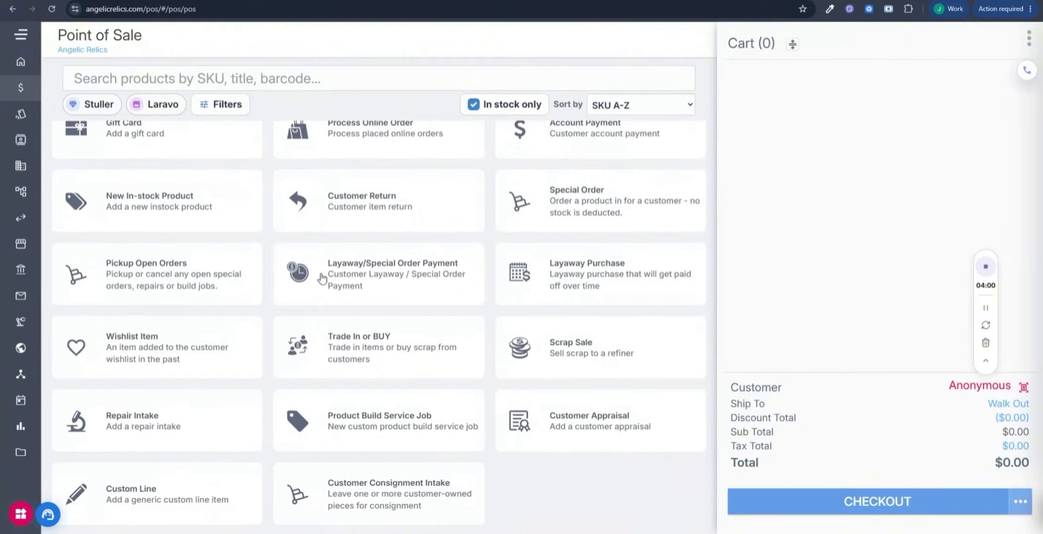
scroll(162, 368, "up", 1)
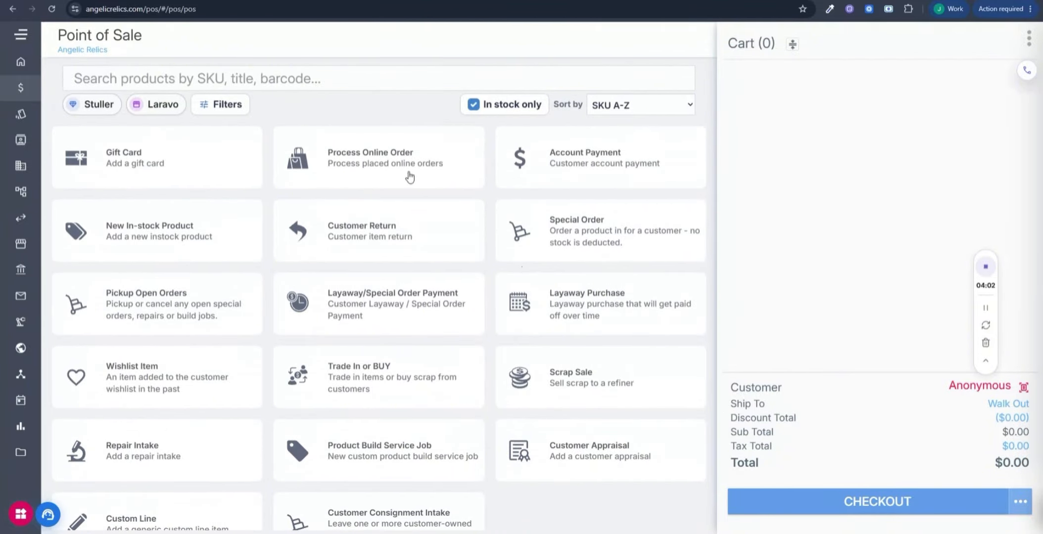
- Open the text settings of the Process Online Order tile, review its default title and description, and close them without changes
right_click(337, 159)
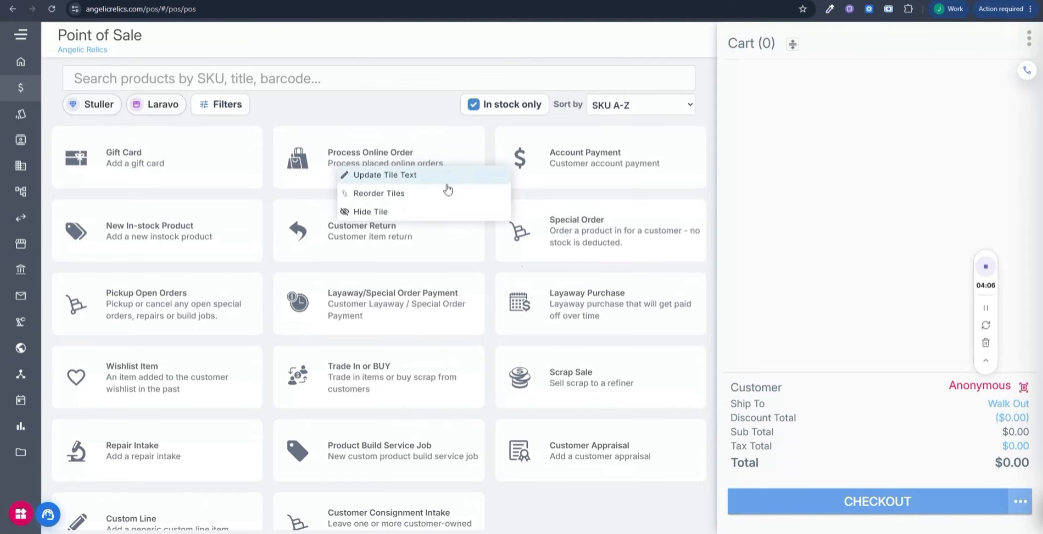
left_click(419, 175)
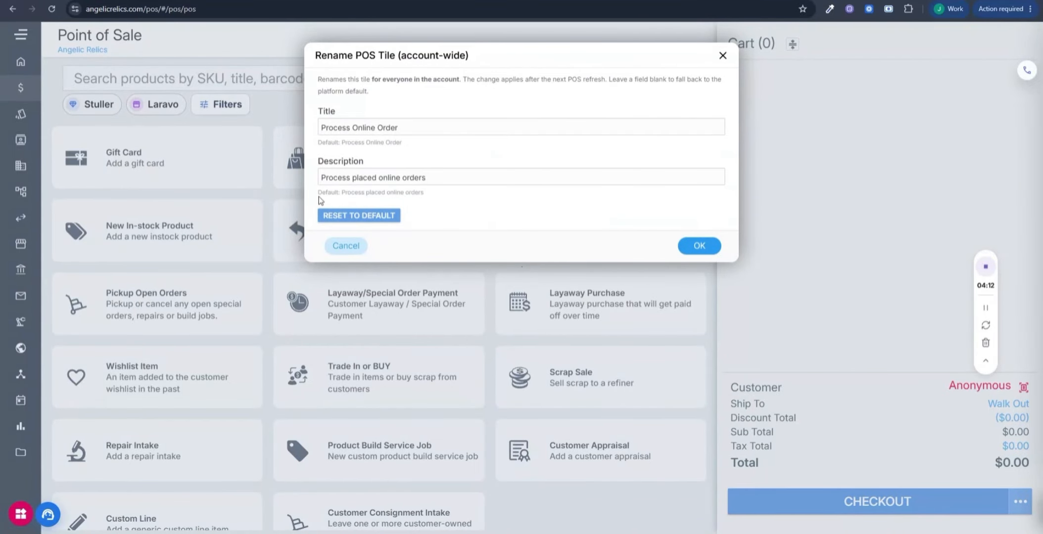
left_click_drag(317, 193, 423, 193)
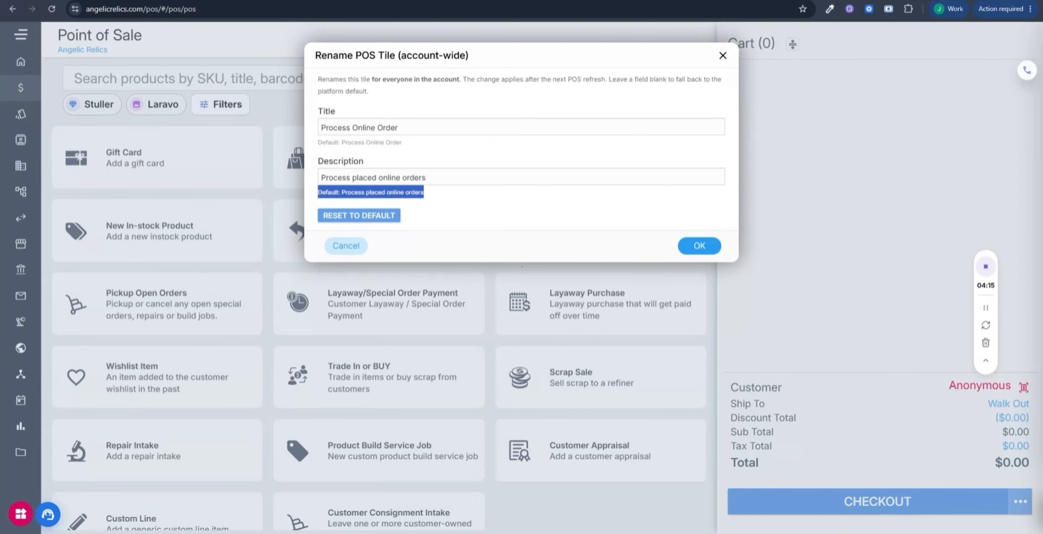
left_click(428, 197)
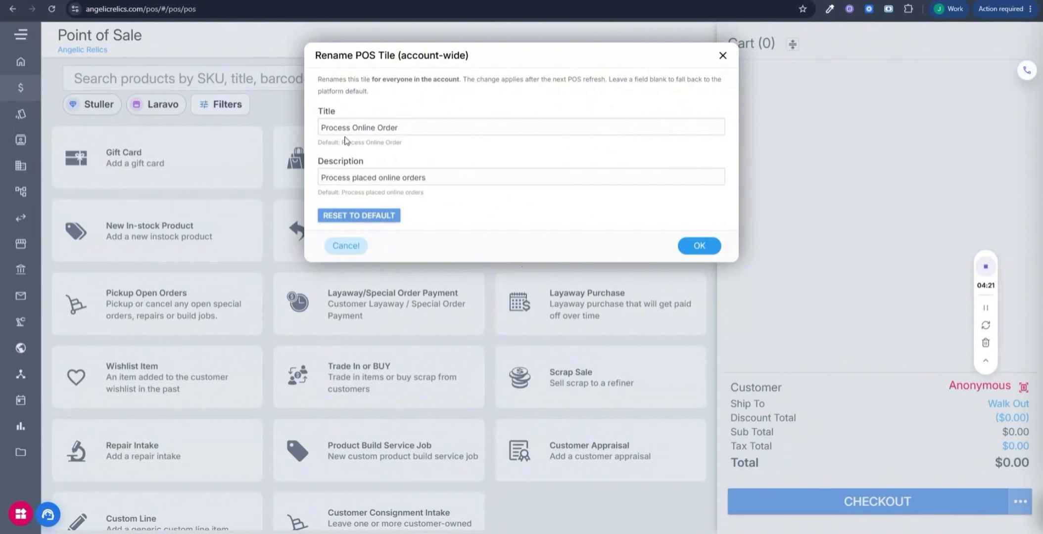
left_click_drag(345, 142, 407, 141)
left_click(420, 140)
left_click(345, 246)
- Hide the Process Online Order tile for the whole account
right_click(350, 160)
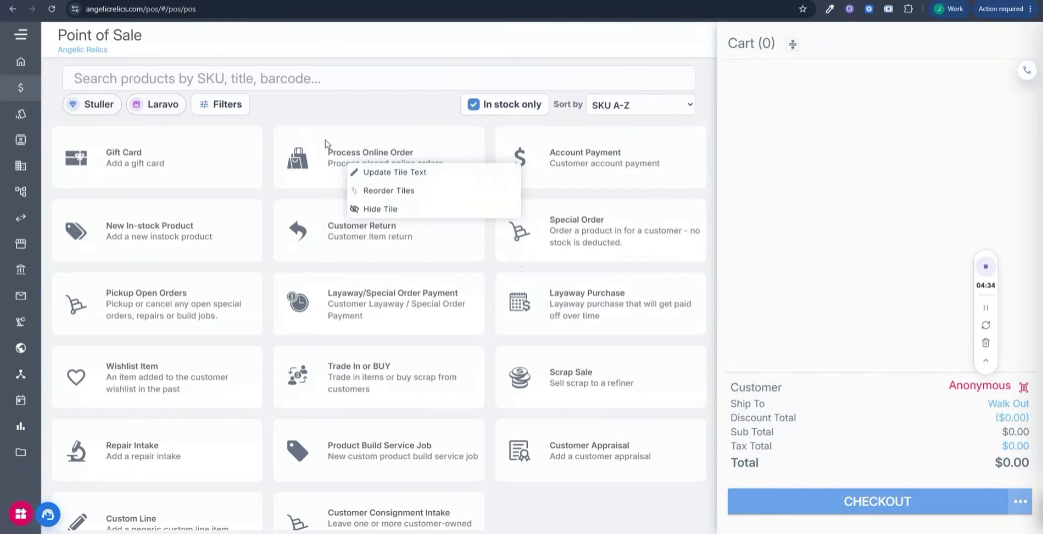
left_click(369, 210)
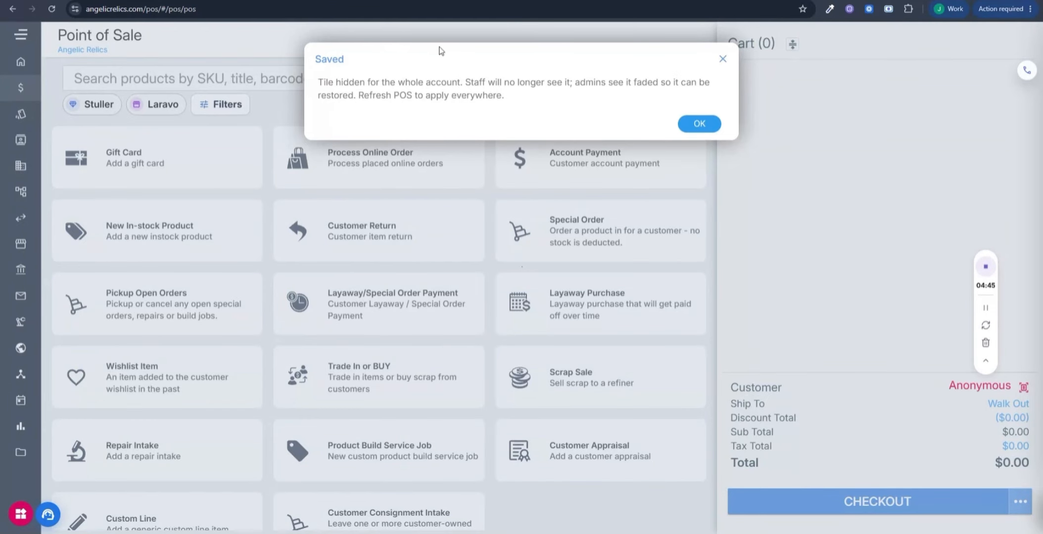
left_click(694, 124)
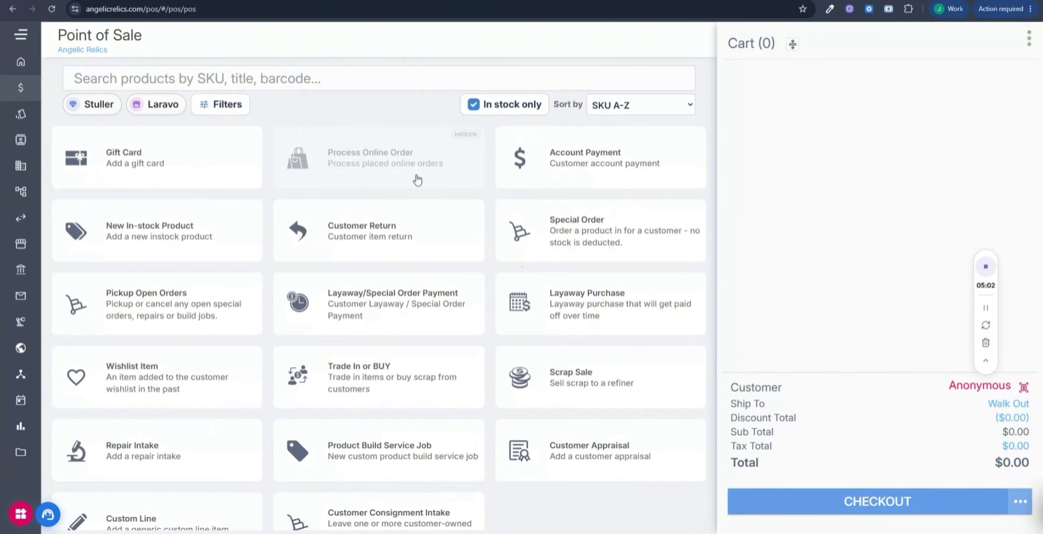
- Show the hidden Process Online Order tile again for the whole account
right_click(356, 165)
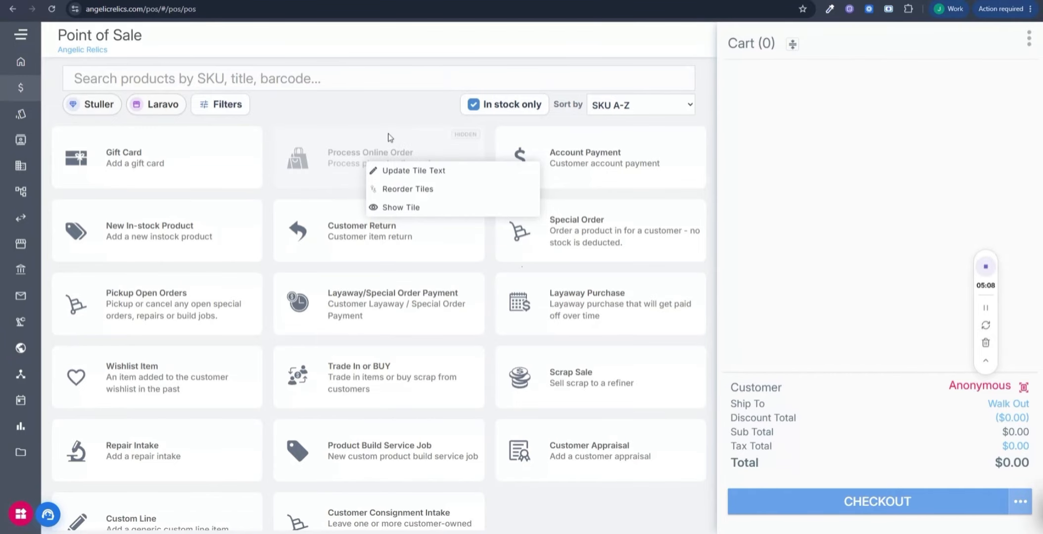
left_click(401, 207)
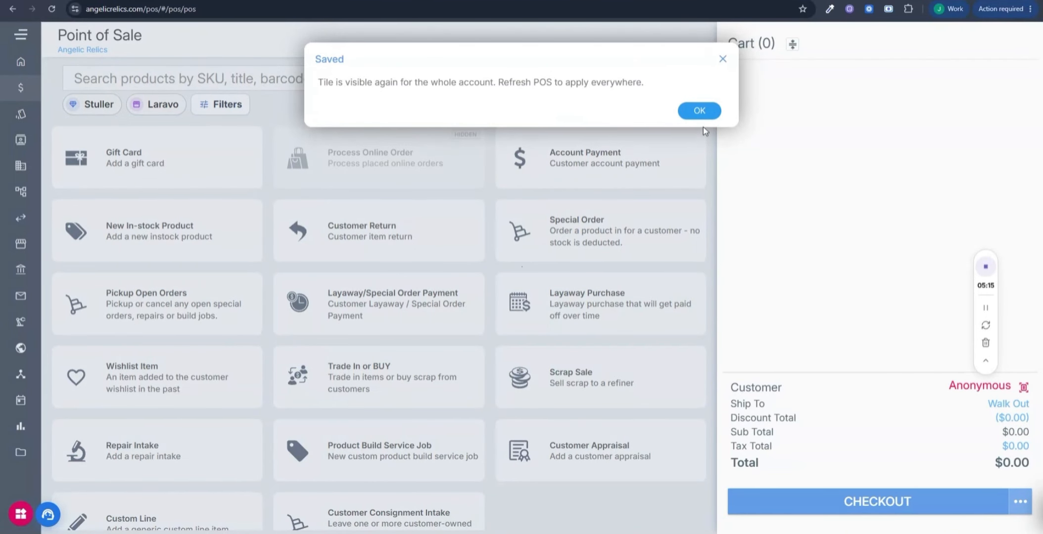
- Open the account-wide reordering of the POS tiles and look through the full tile list
left_click(700, 111)
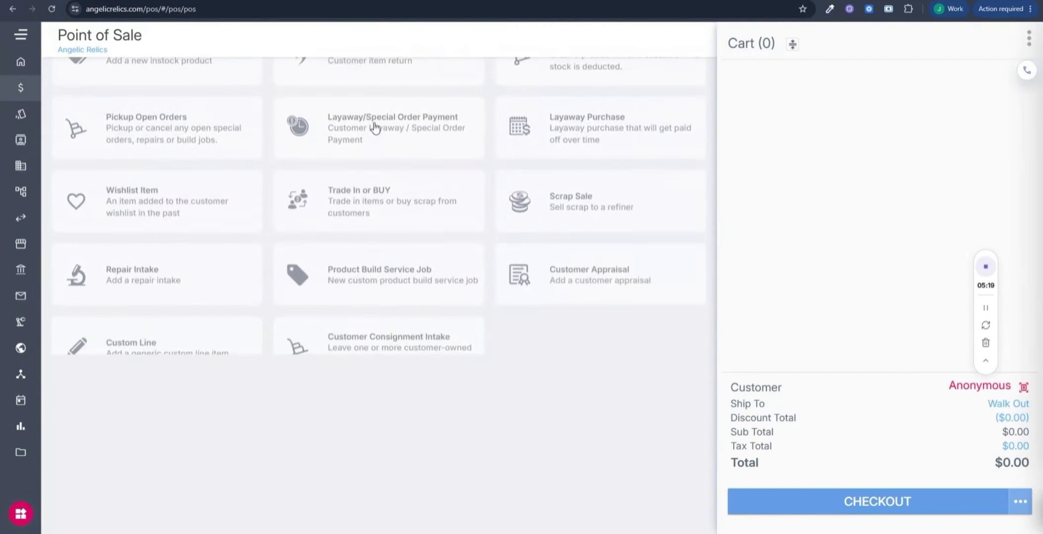
right_click(357, 170)
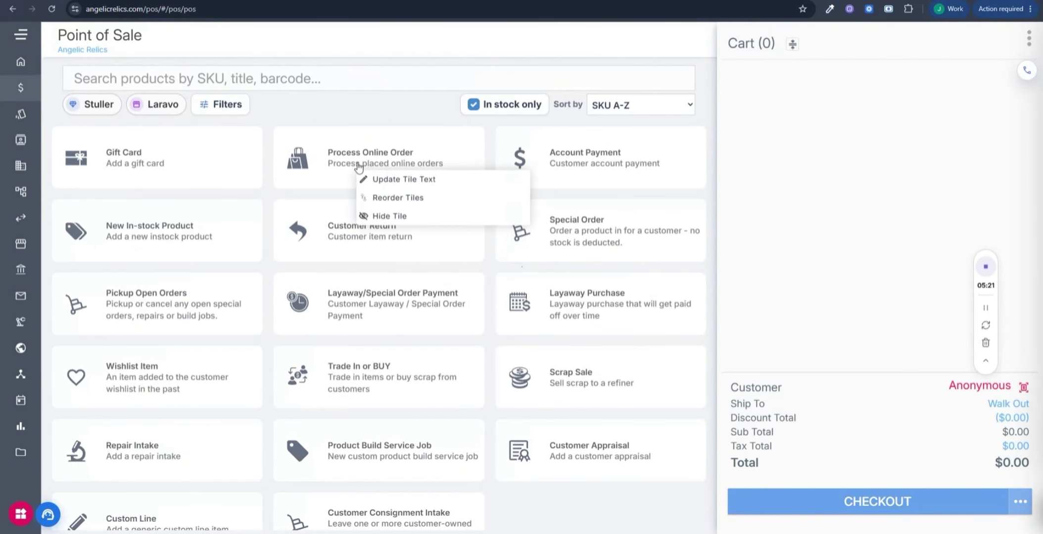
left_click(400, 198)
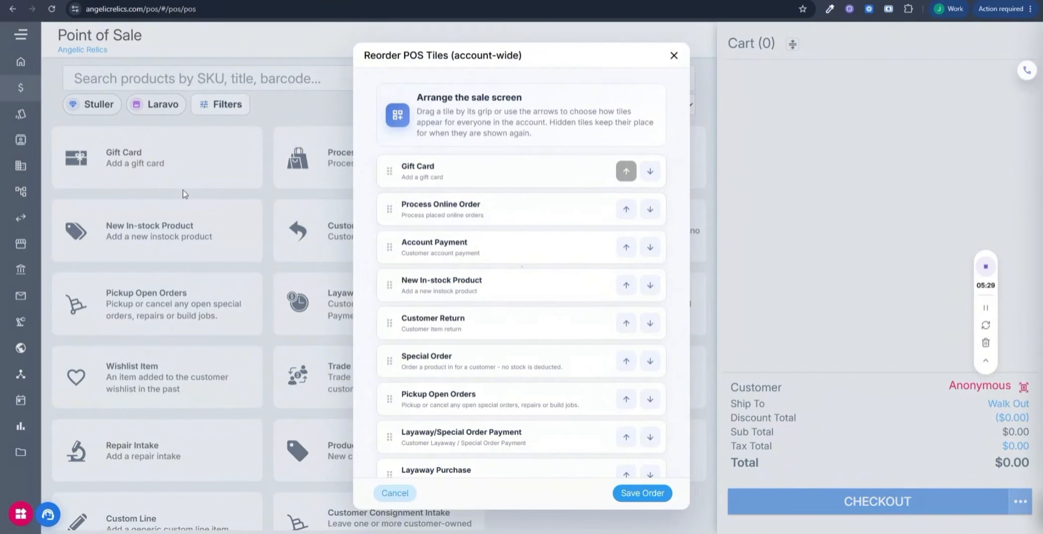
scroll(500, 346, "down", 7)
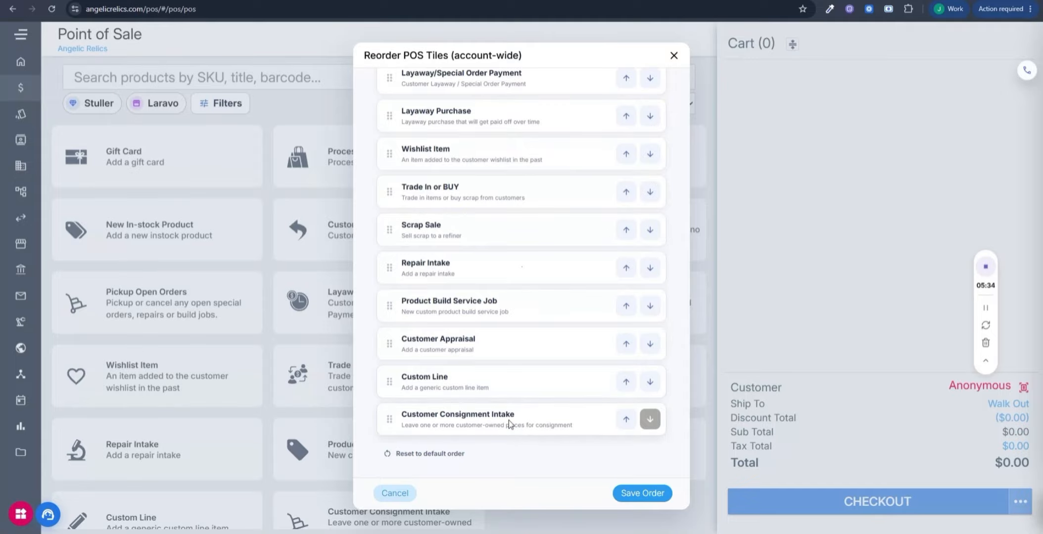
scroll(452, 329, "up", 7)
scroll(453, 330, "up", 1)
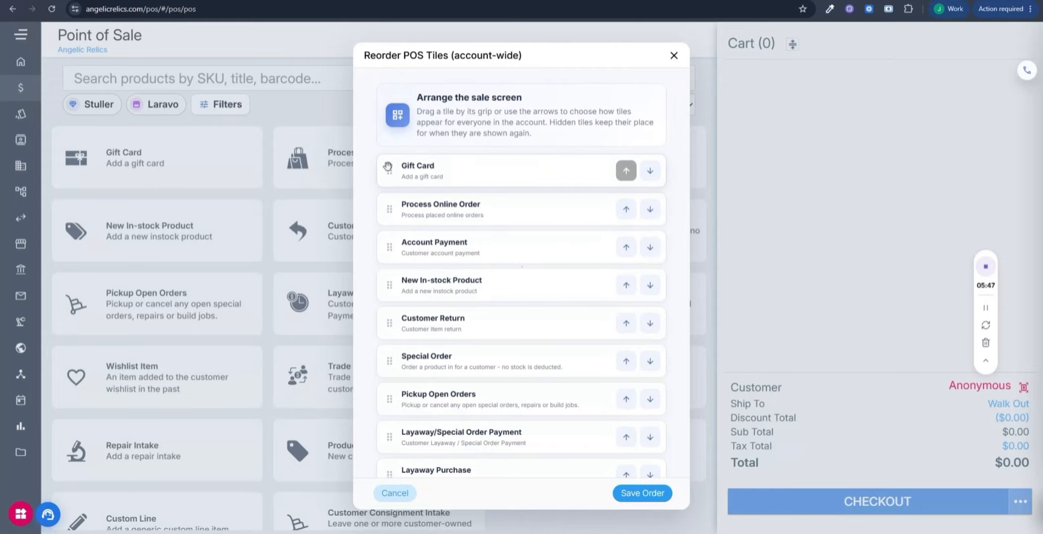
- Try repositioning the Gift Card tile in the reorder list and save the tile order for the whole account
mouse_move(390, 171)
left_mouse_down()
mouse_move(390, 208)
mouse_move(390, 173)
left_mouse_up()
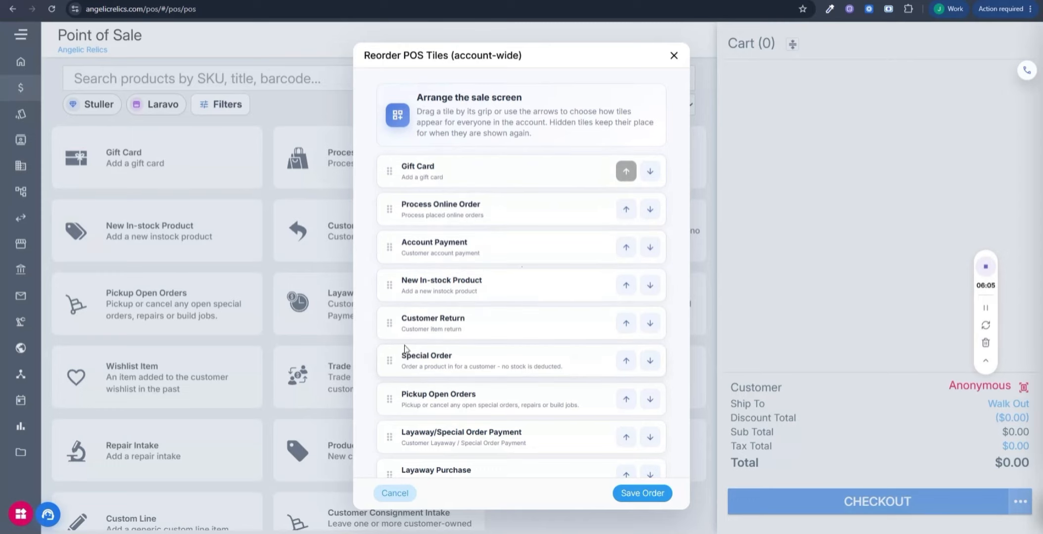
scroll(405, 349, "down", 2)
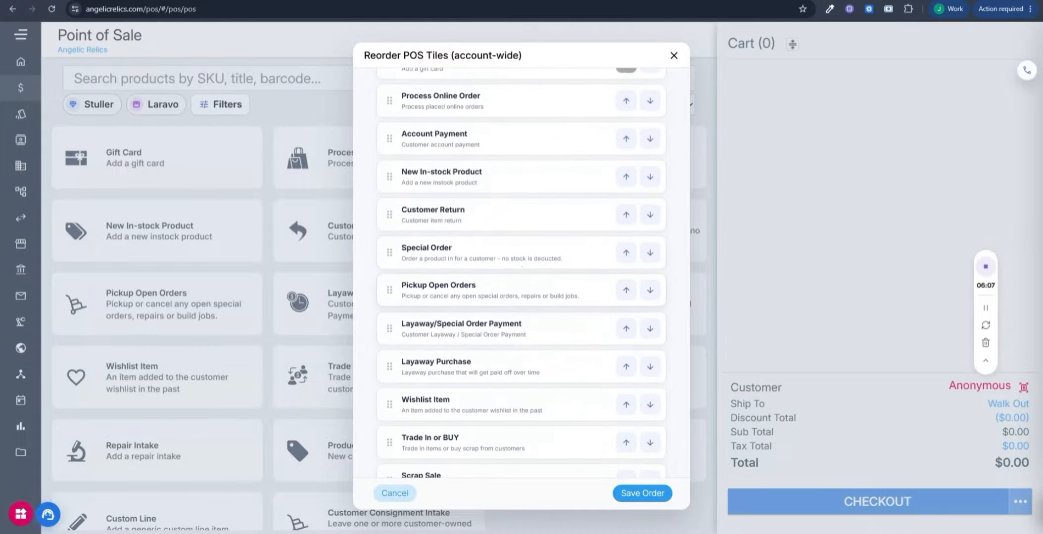
scroll(458, 263, "up", 3)
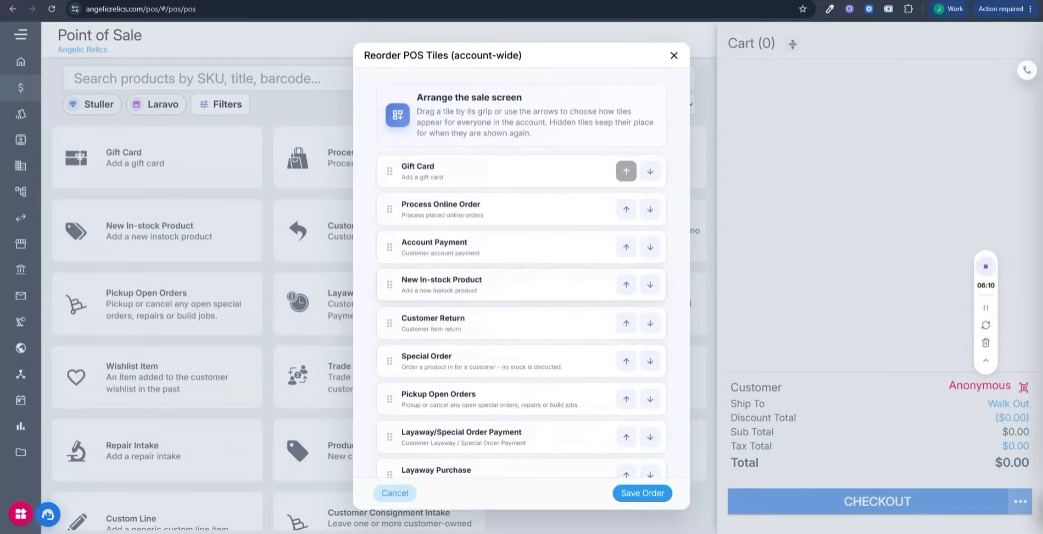
scroll(626, 429, "down", 6)
left_click(642, 493)
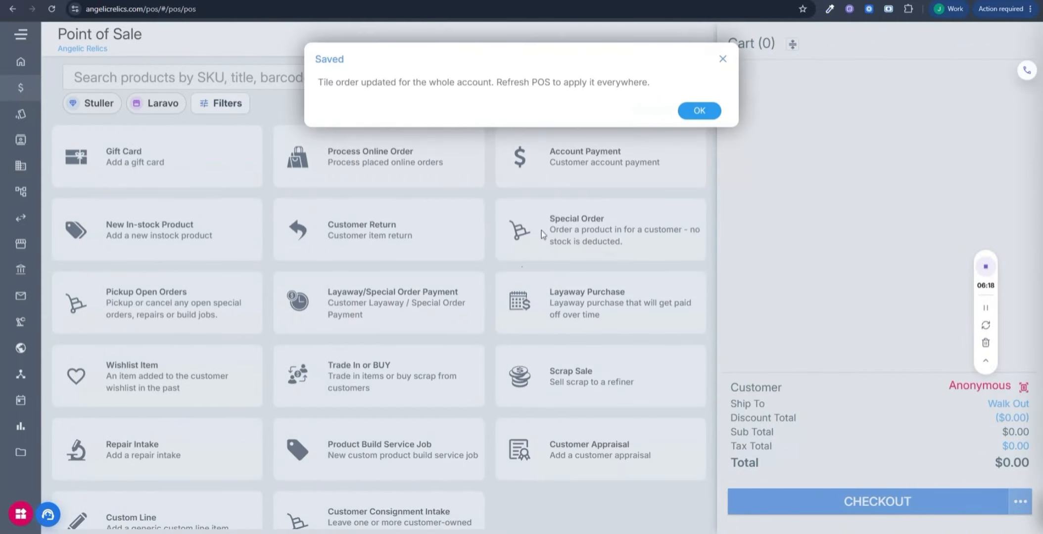
left_click(700, 104)
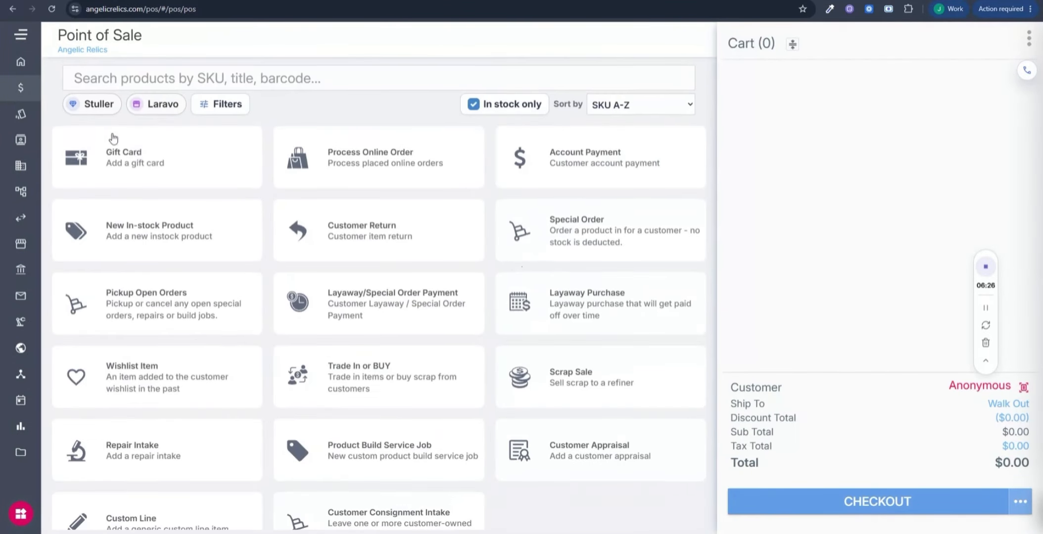
- Reset the Point of Sale tiles to the default order, save it for the whole account, and check the rearranged tiles
right_click(131, 151)
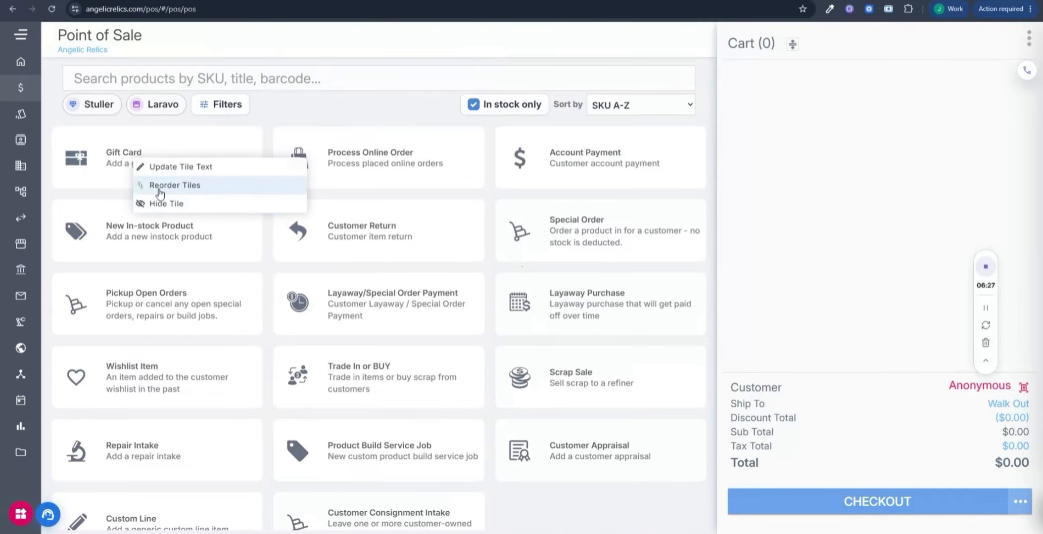
left_click(193, 183)
scroll(474, 319, "down", 8)
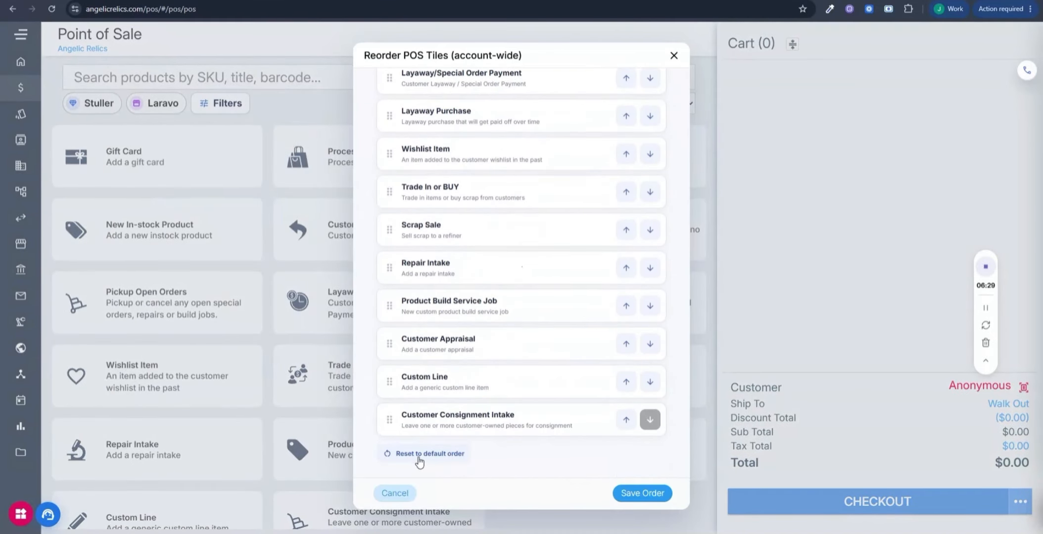
left_click(420, 458)
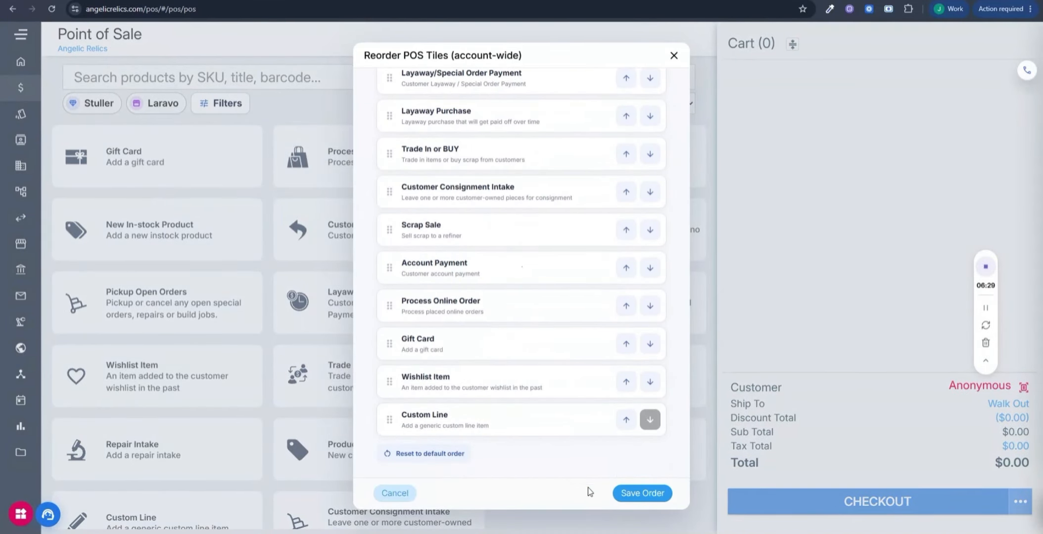
left_click(647, 494)
left_click(698, 117)
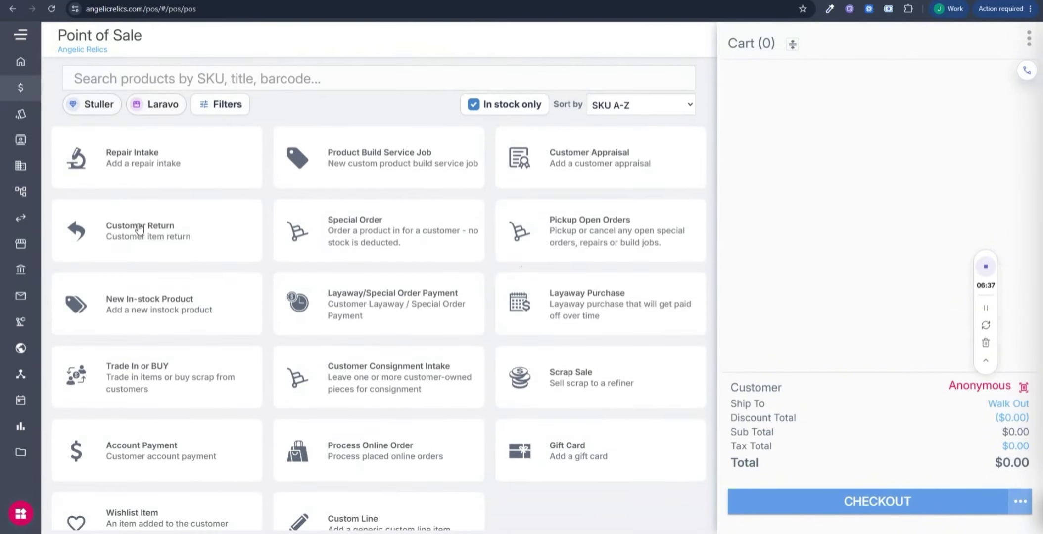
scroll(361, 292, "down", 1)
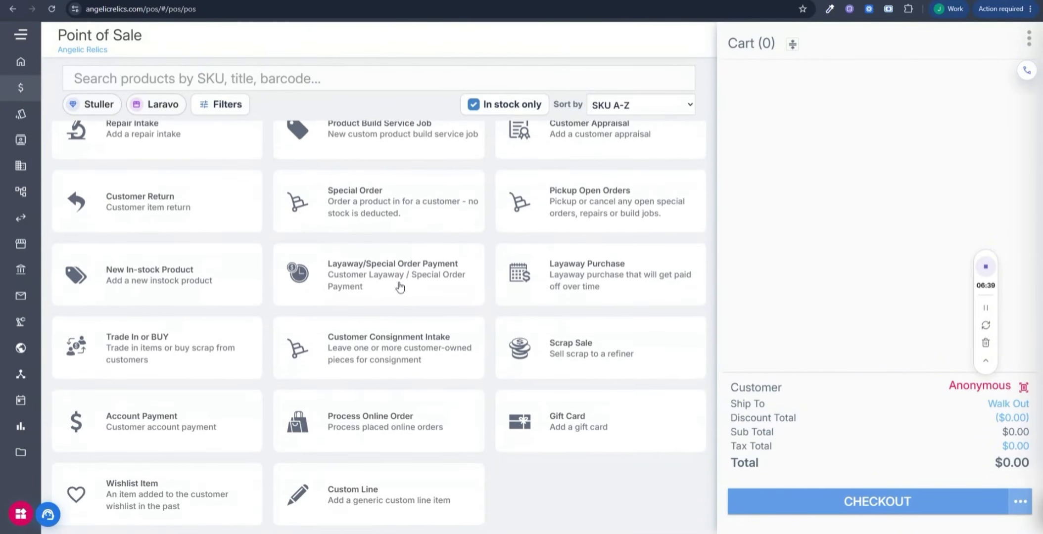
scroll(399, 288, "up", 1)
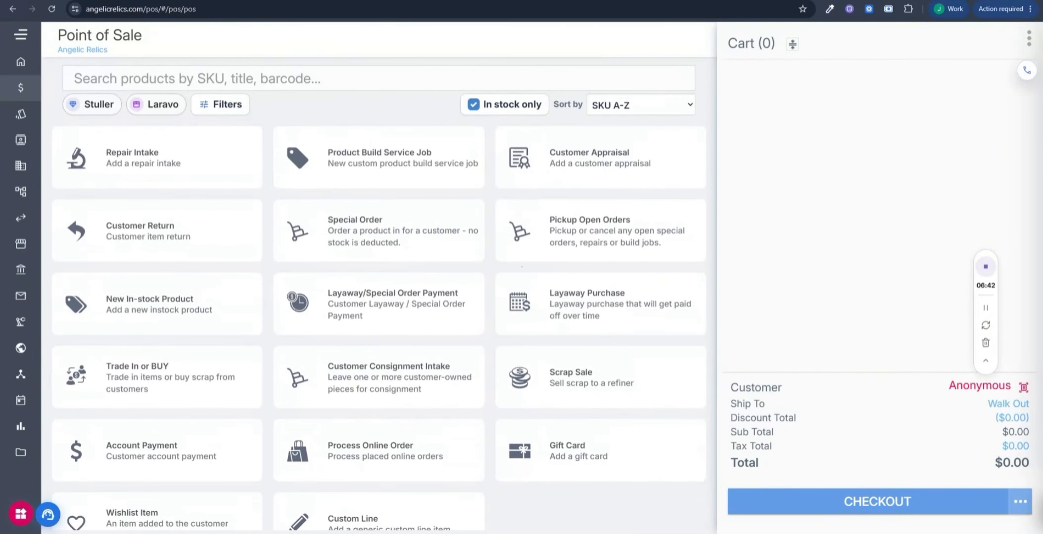